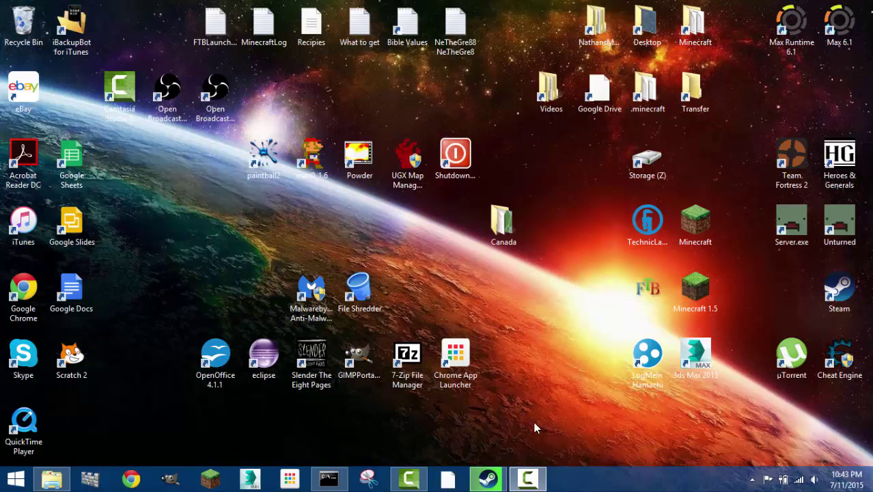
- Switch to Steam and open the beta options in Unturned's properties from the game library
click(487, 481)
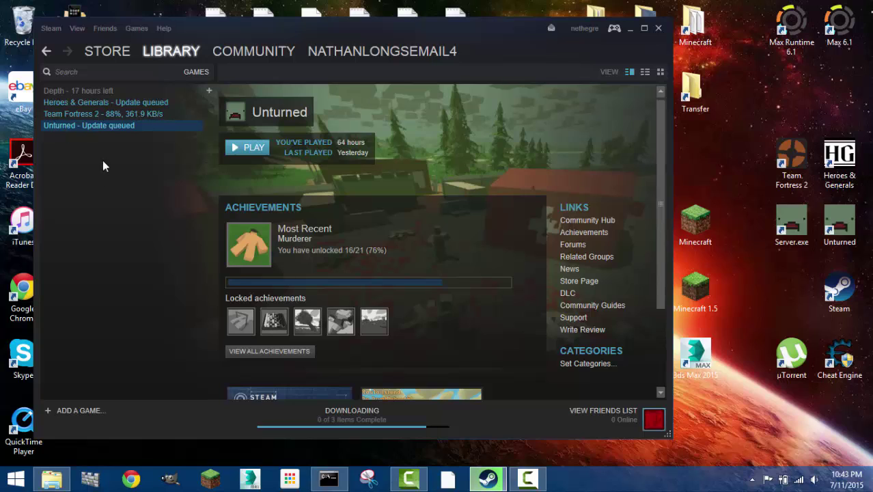
click(165, 53)
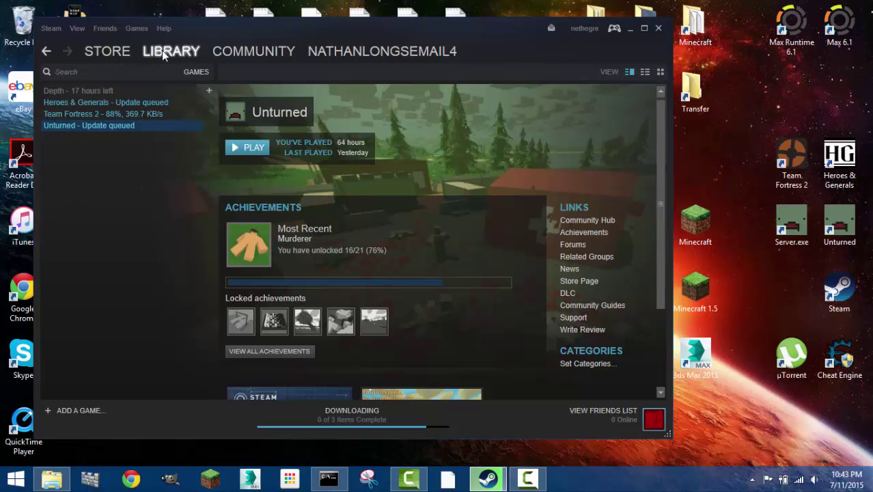
right_click(71, 126)
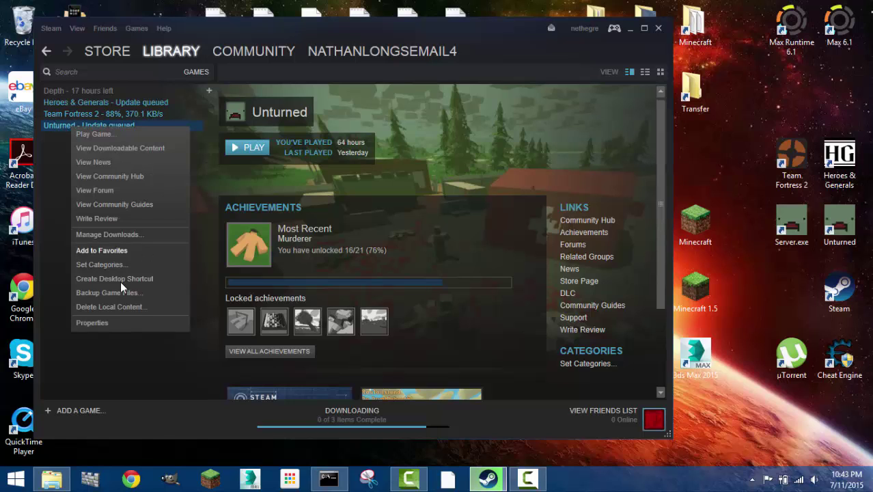
click(96, 324)
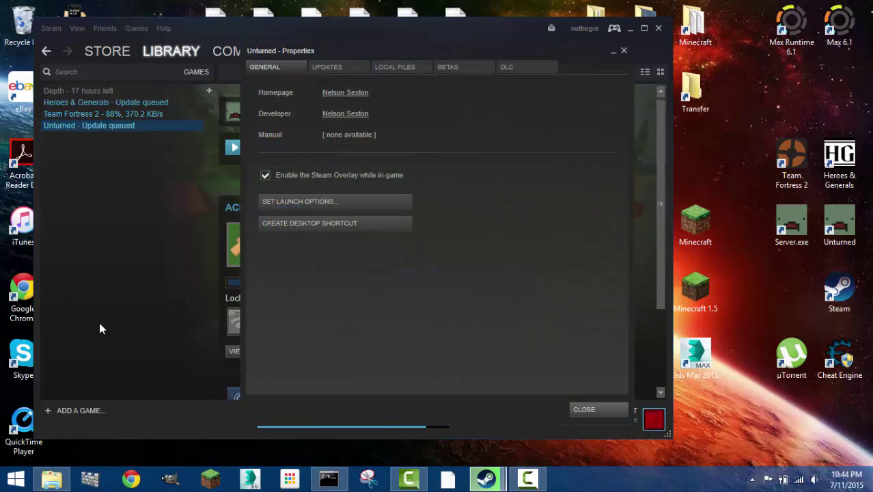
click(459, 70)
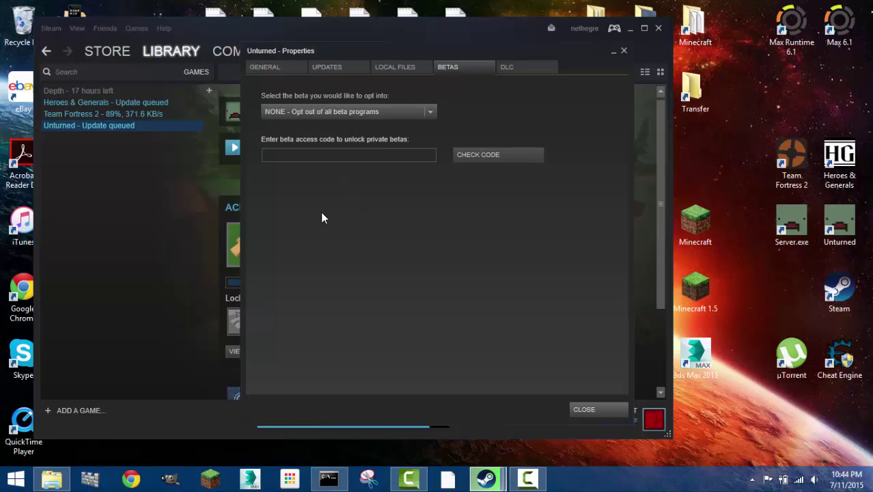
- Opt Unturned into the "classic - original version" beta, and return the selection to "NONE - Opt out of all beta programs"
click(392, 113)
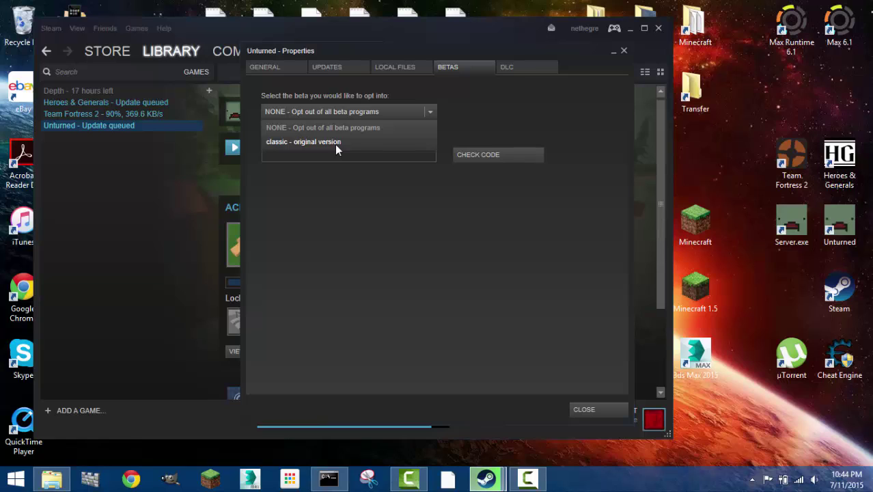
click(300, 143)
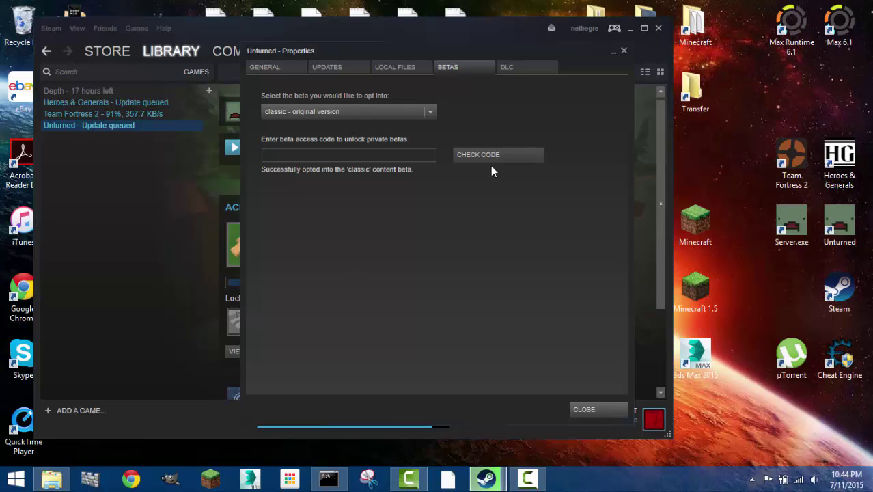
click(386, 113)
click(366, 130)
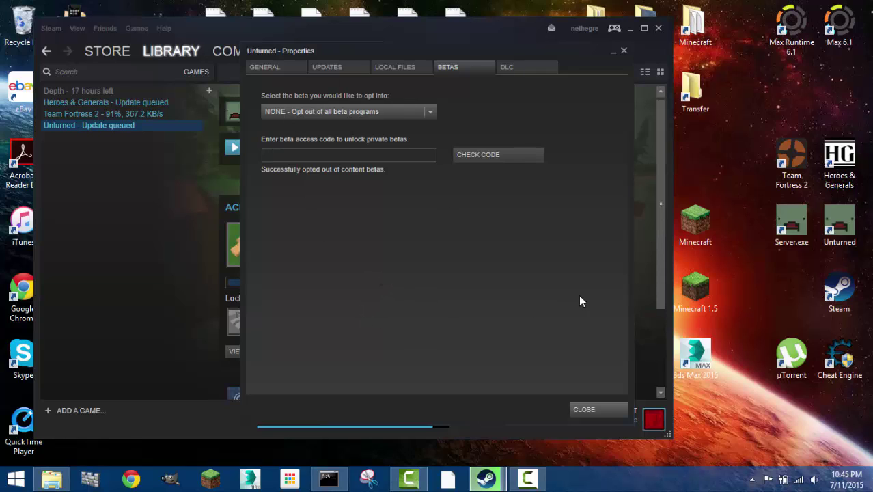
- Close Unturned's properties and the Steam window
click(326, 115)
click(326, 114)
click(326, 115)
click(326, 115)
click(597, 412)
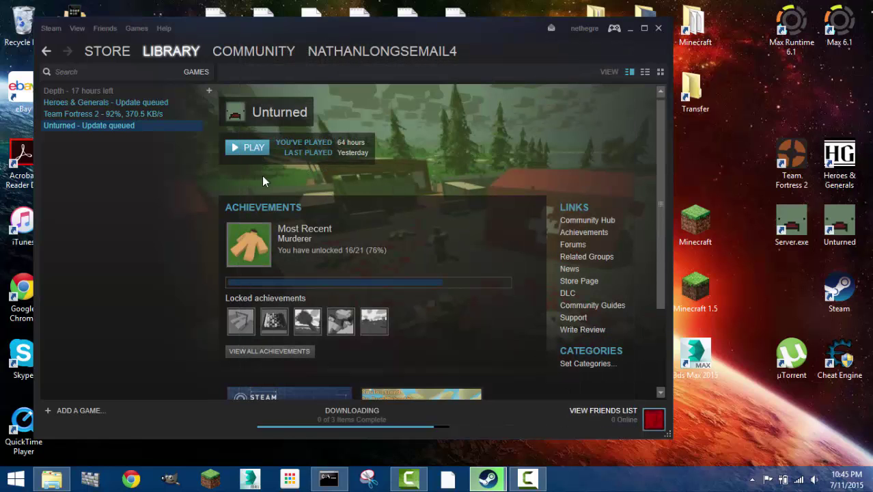
click(657, 29)
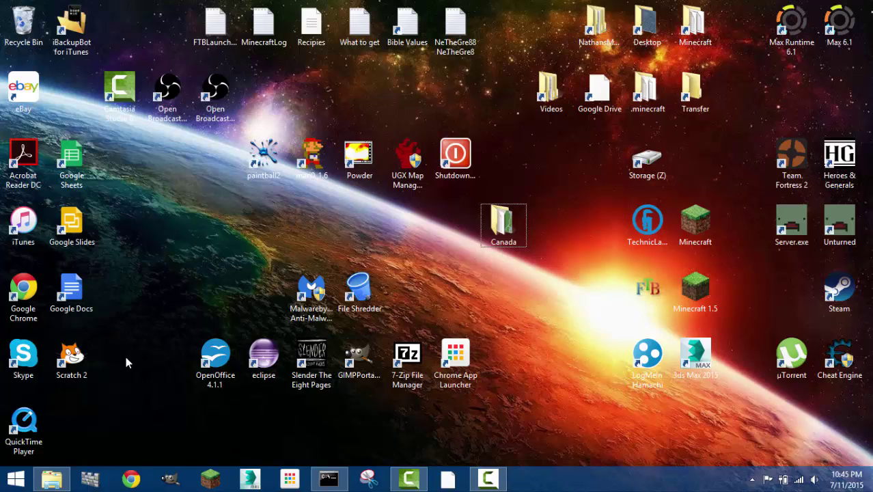
- Open a new maximized File Explorer window and browse to the user's profile folder under Users on OS (C:)
right_click(52, 479)
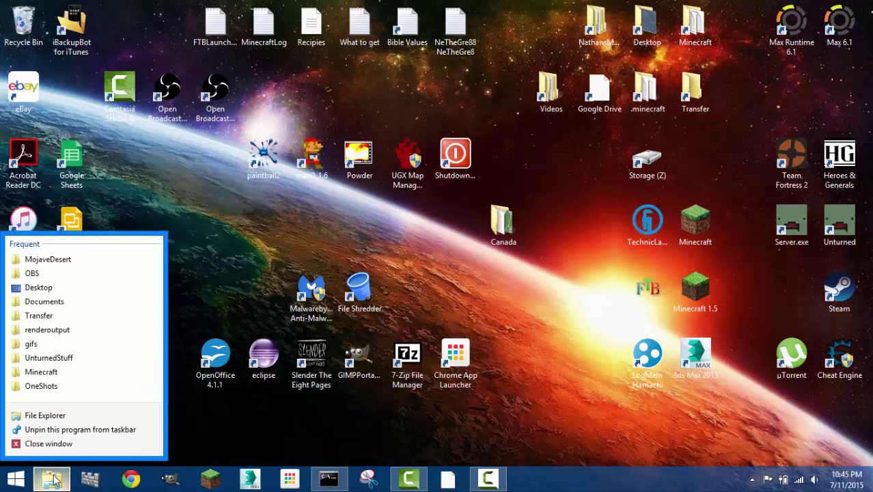
click(48, 424)
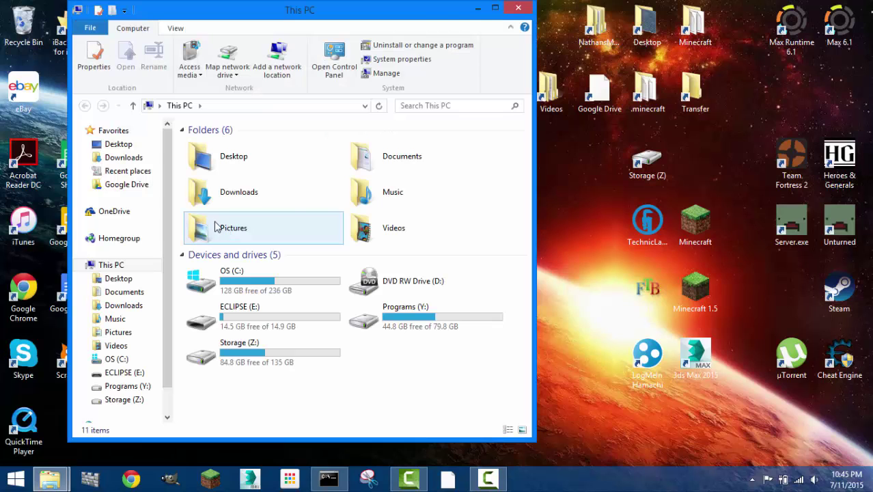
click(494, 9)
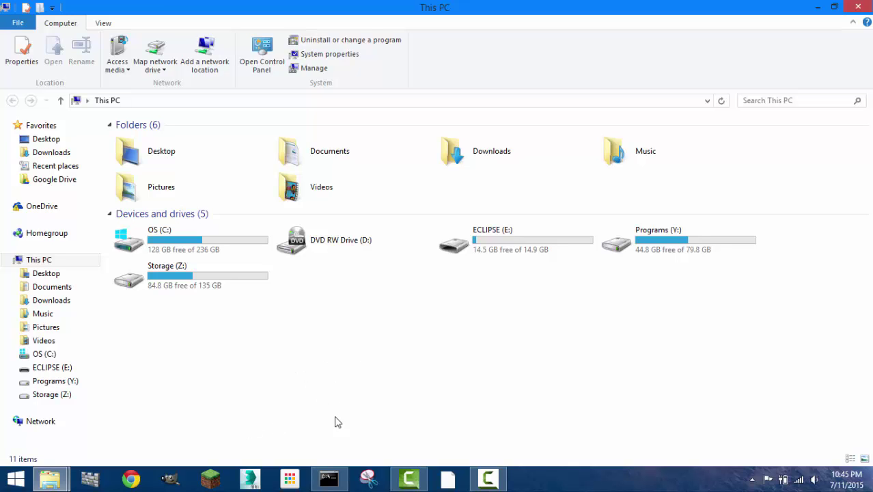
double_click(184, 232)
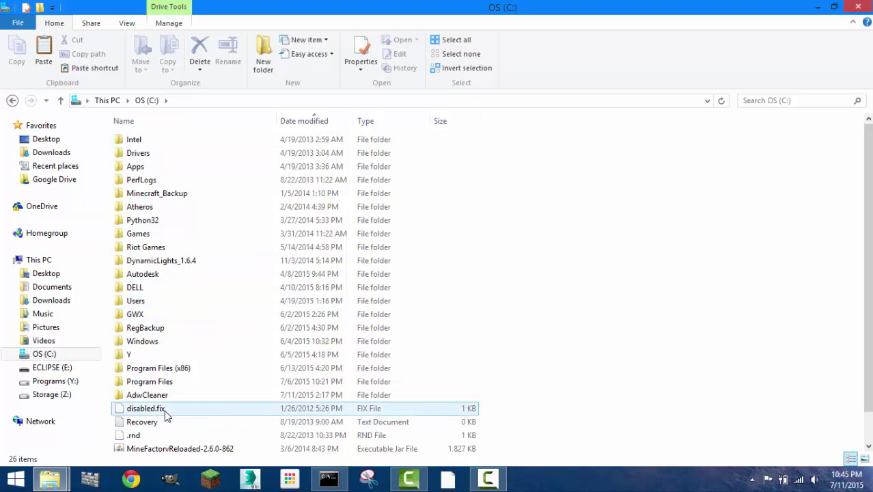
double_click(135, 302)
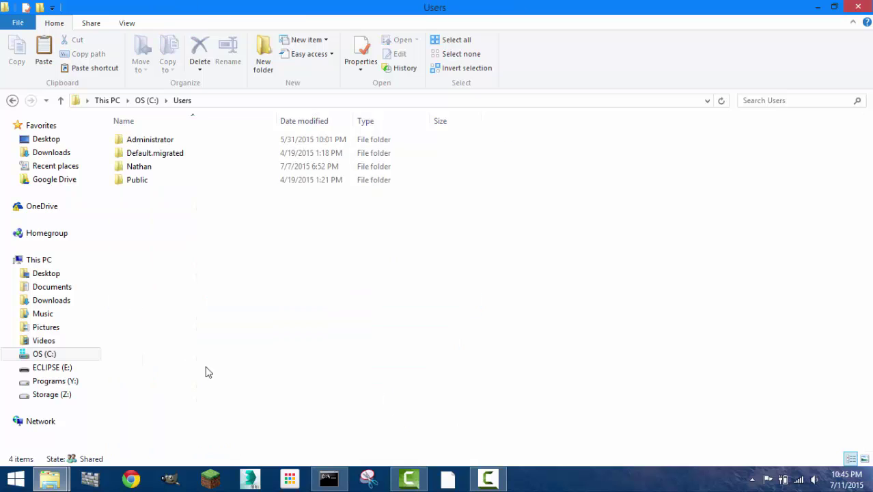
double_click(152, 169)
- Append \%appdata% to the user's profile path and go to the AppData Roaming folder
click(294, 101)
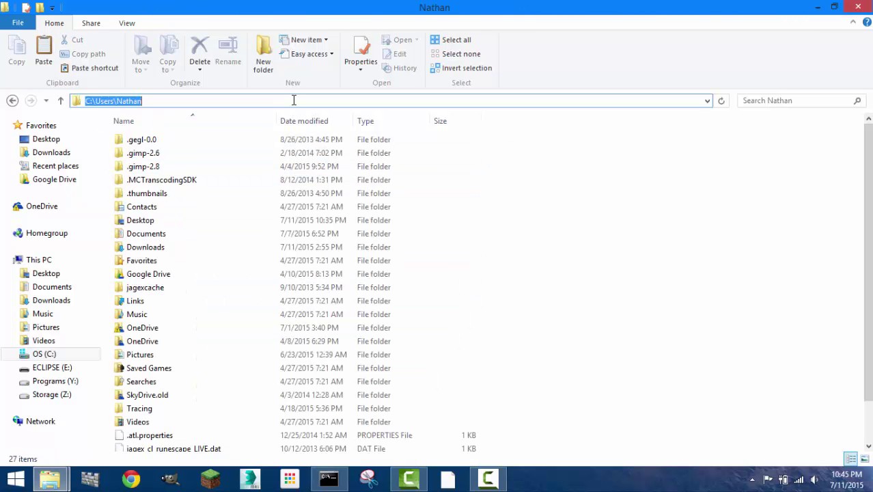
click(294, 101)
text(\)
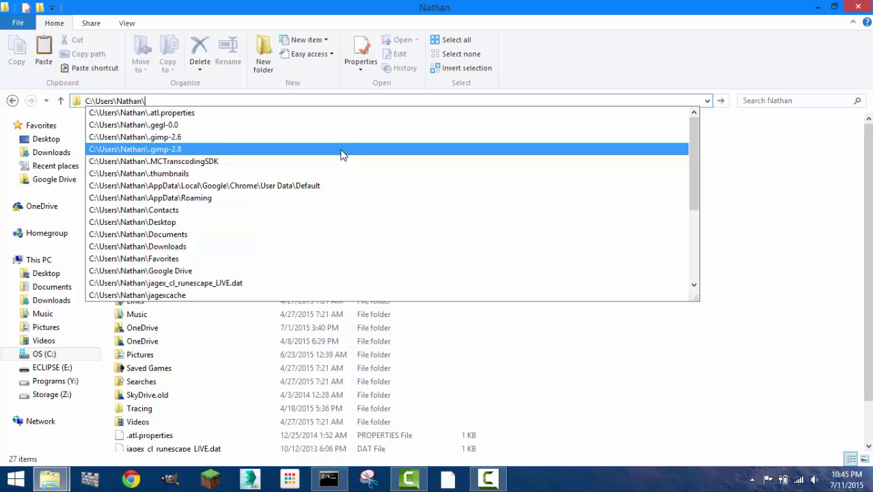
text(%app)
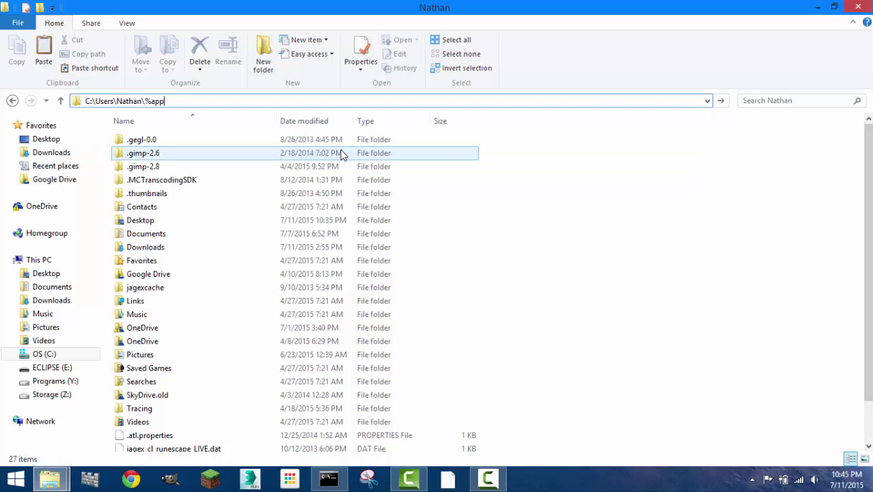
text(data%)
key(Return)
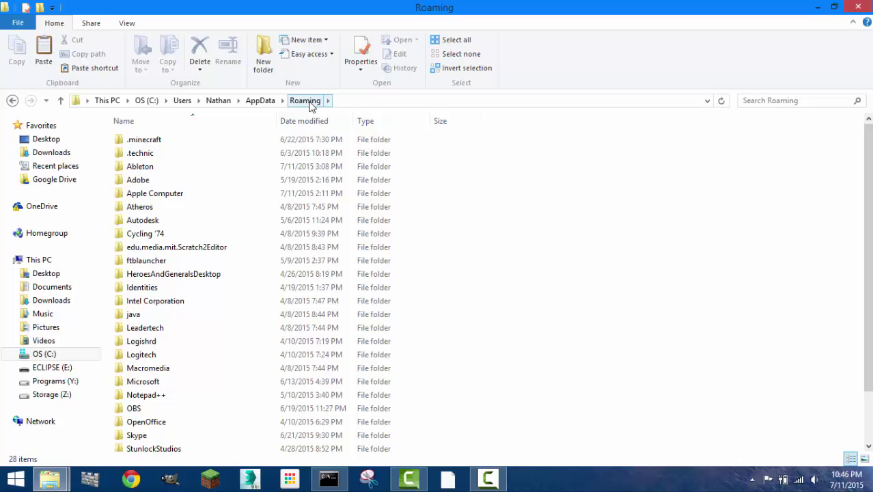
- Look through the application folders in Roaming and close that File Explorer window
text(ad)
click(129, 156)
scroll(111, 440, down, 1)
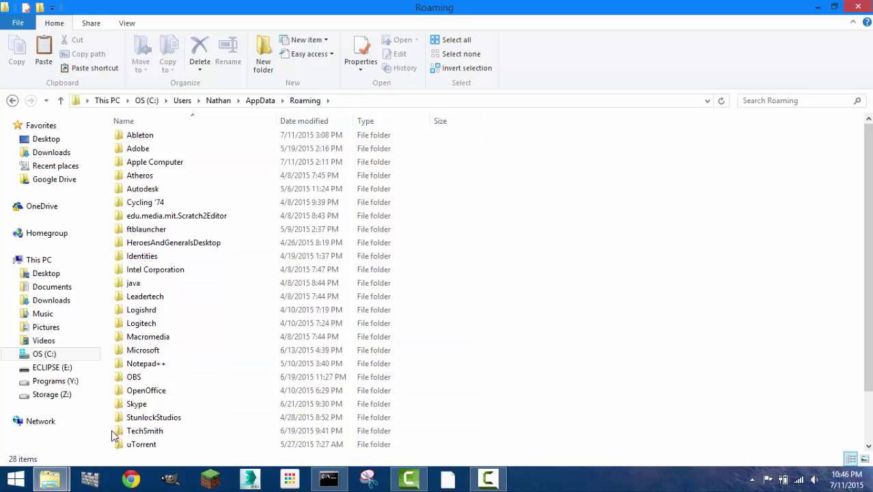
scroll(111, 430, down, 1)
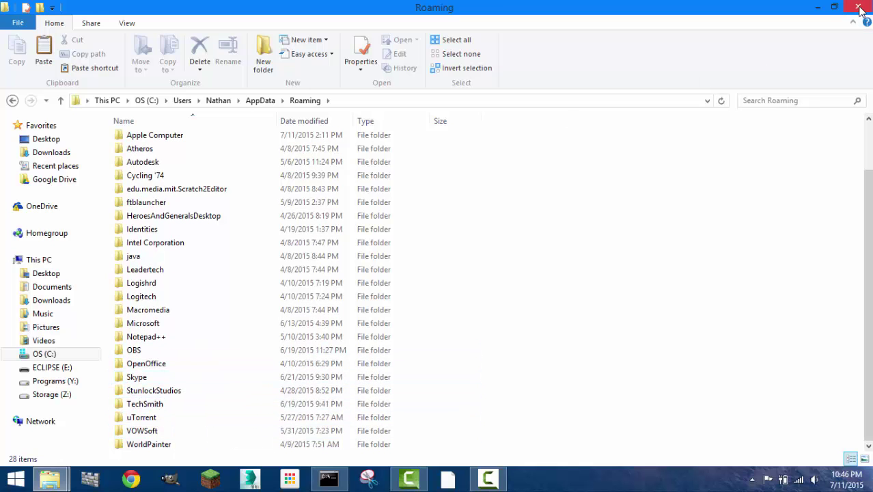
click(860, 8)
- Bring up the open Maps folder window and move up the folder tree to the root of the Programs (Y:) drive
click(49, 479)
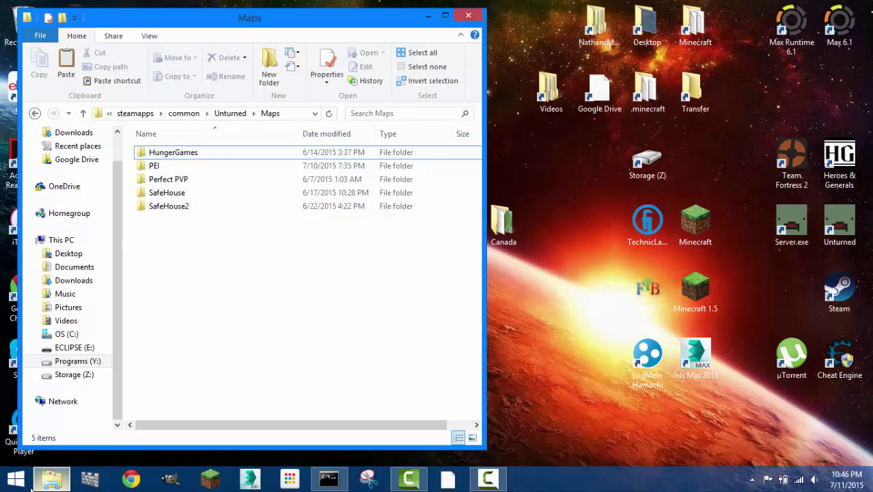
click(84, 114)
click(85, 115)
click(84, 114)
click(84, 114)
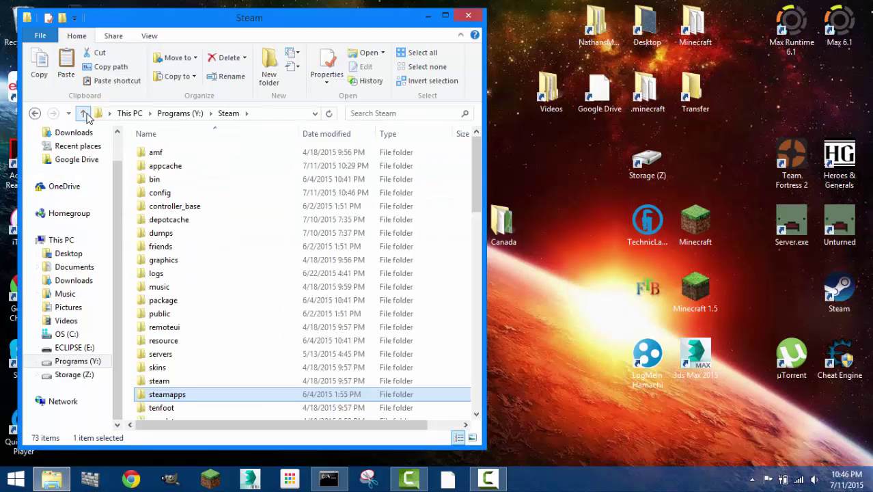
click(84, 114)
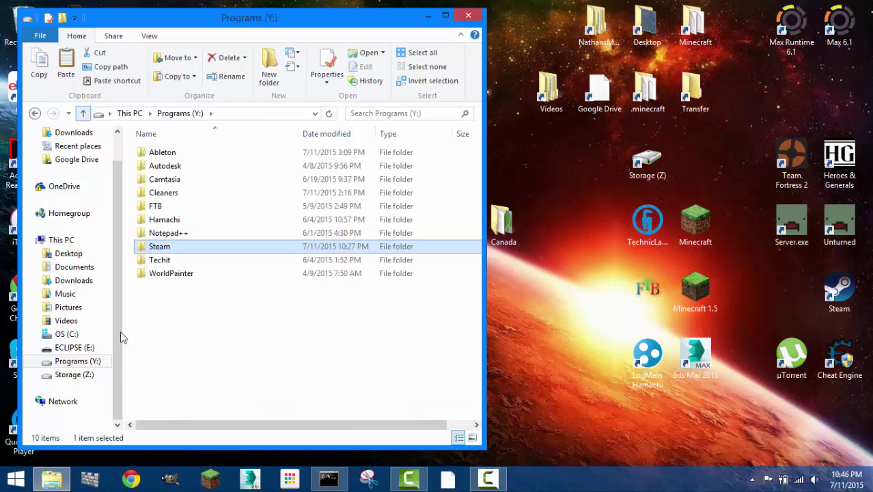
click(166, 340)
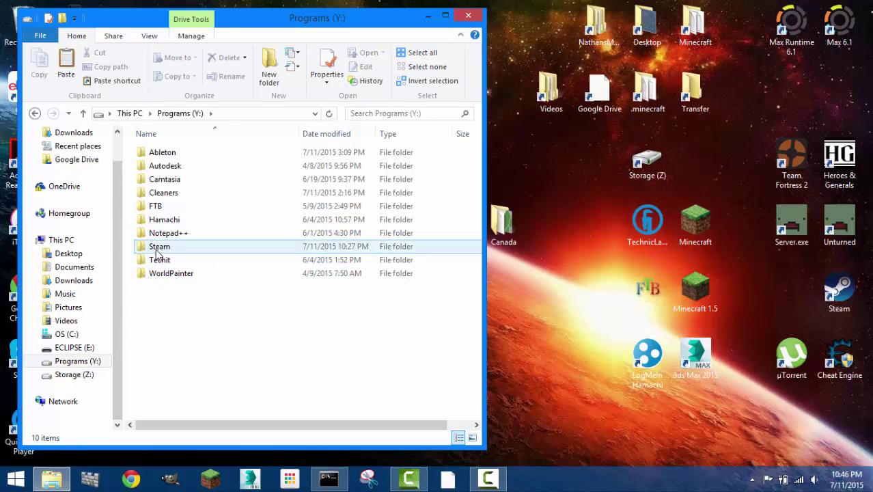
- Run start %appdata% in Command Prompt to open the Roaming folder, and close both the folder and Command Prompt windows
click(319, 481)
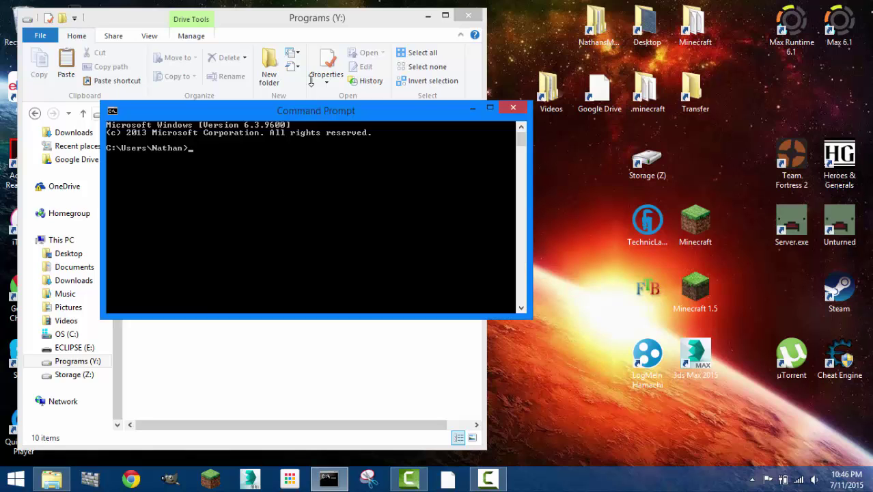
drag(307, 110, 364, 172)
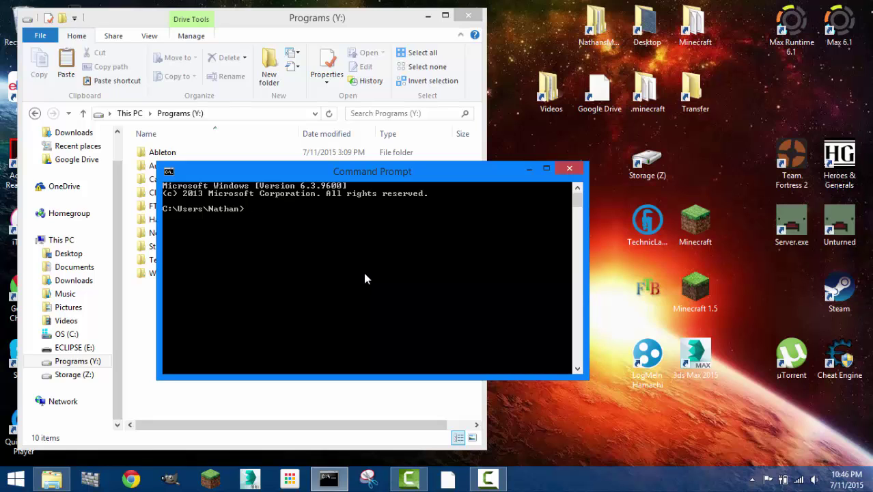
text(start %appdata%)
key(Return)
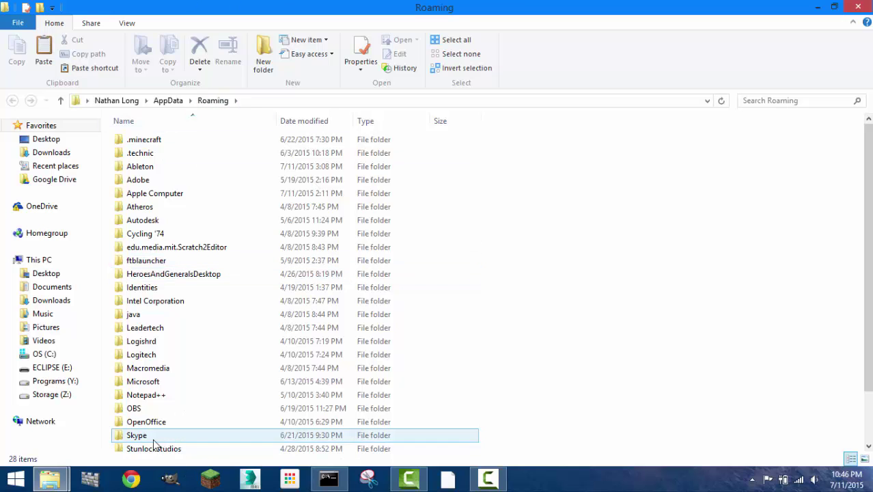
click(858, 8)
click(568, 169)
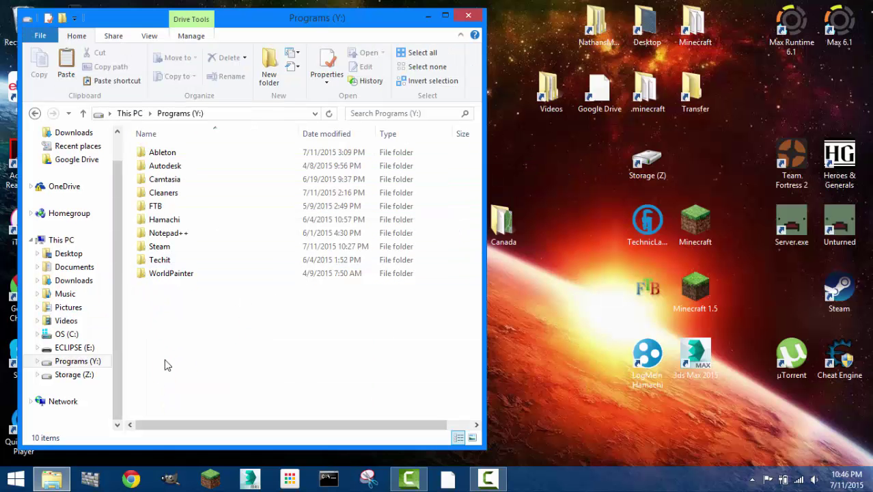
- Open Unturned's Maps folder on Programs (Y:) through Steam, steamapps, common and Unturned
double_click(148, 253)
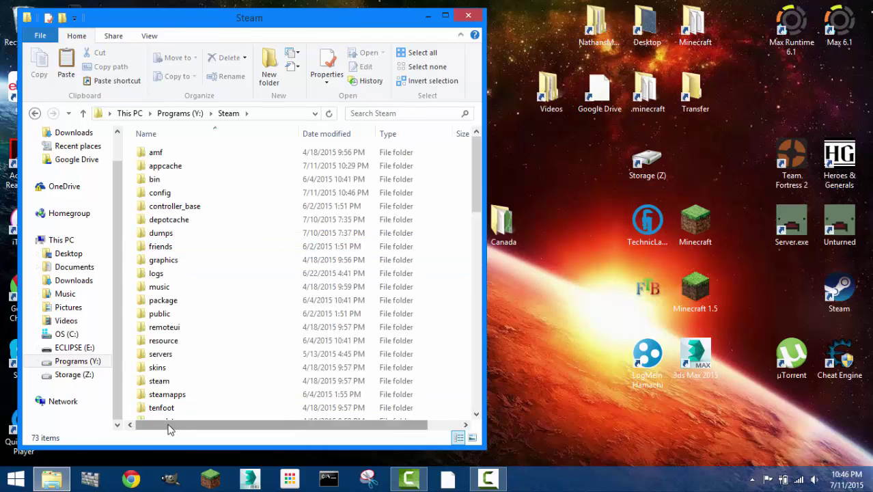
double_click(168, 396)
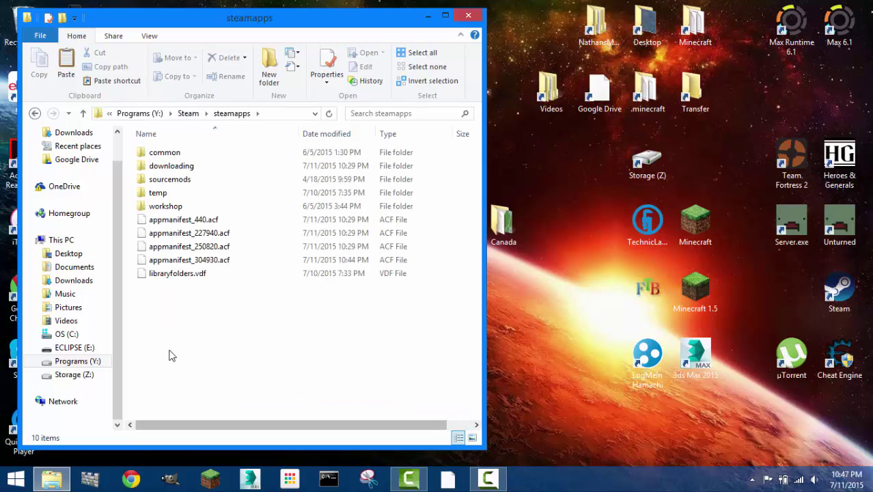
double_click(177, 154)
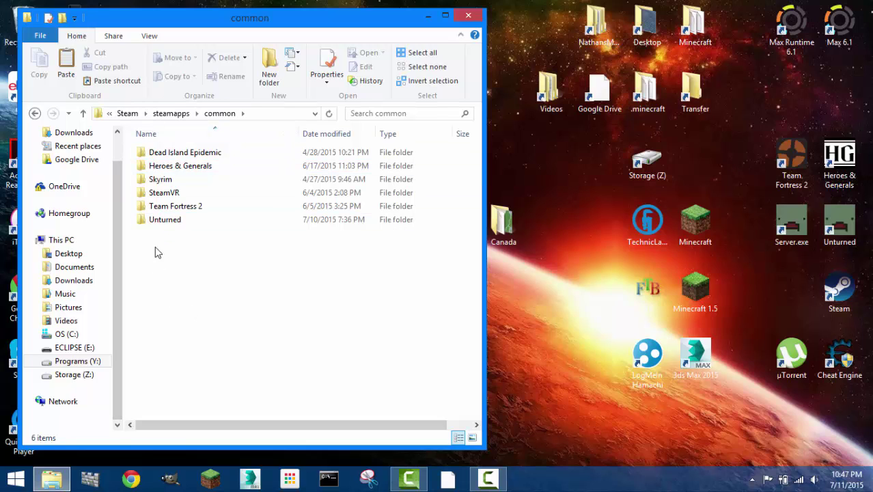
double_click(157, 219)
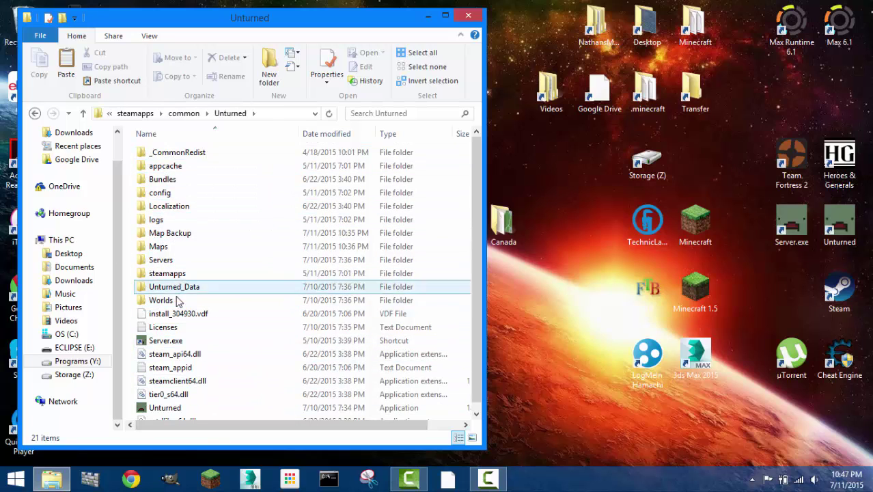
double_click(165, 247)
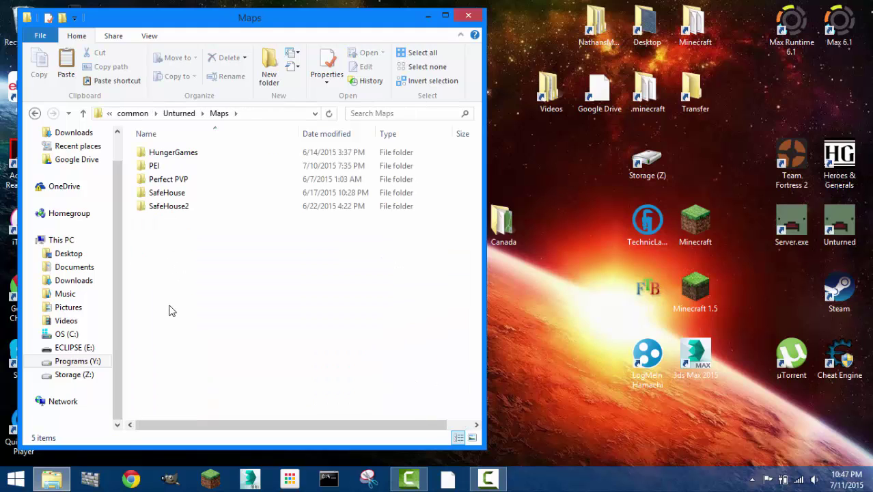
drag(168, 282, 234, 248)
click(154, 168)
click(202, 283)
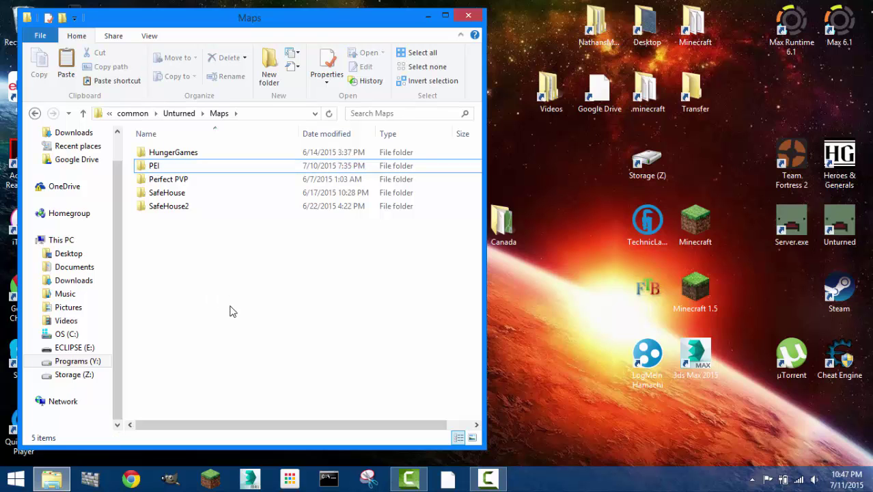
- Dock the Maps window to one half of the screen beside the desktop's Canada folder, and check that folder's contents
drag(216, 26, 0, 41)
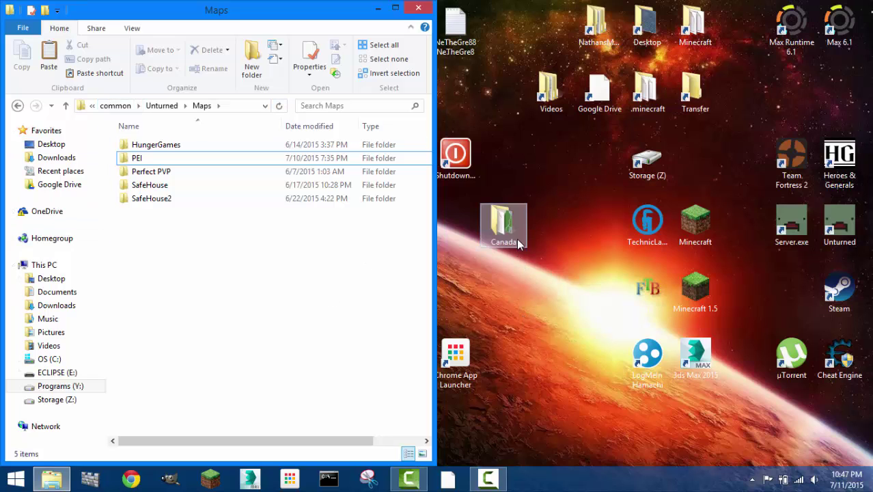
drag(514, 241, 557, 246)
drag(551, 289, 537, 153)
double_click(551, 222)
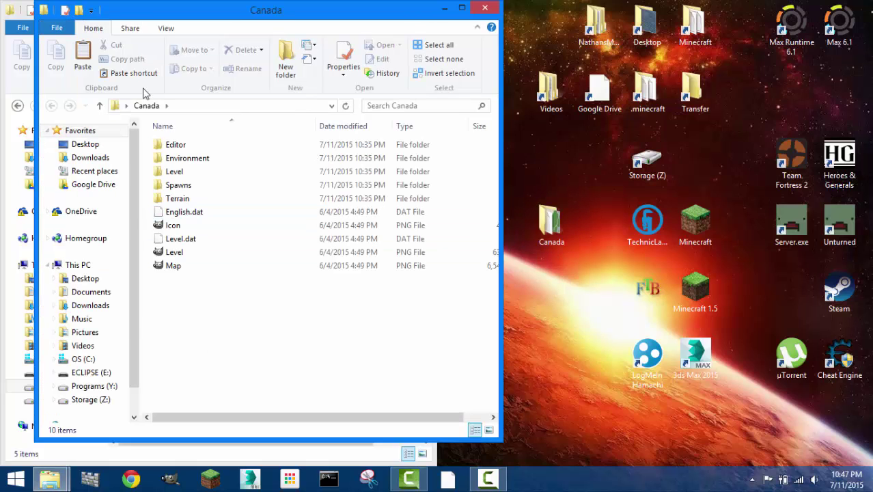
click(485, 7)
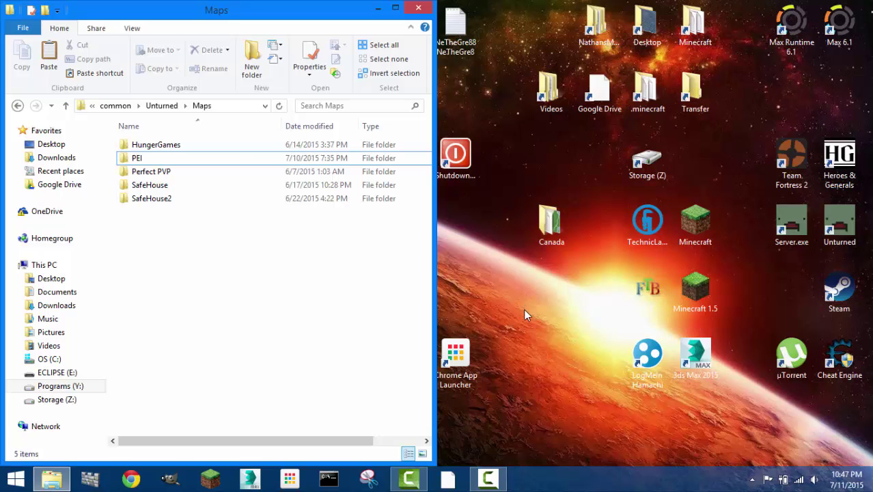
- Copy the Canada folder from the desktop into Unturned's Maps folder, check the copy's contents, and close the File Explorer window
drag(567, 218, 171, 305)
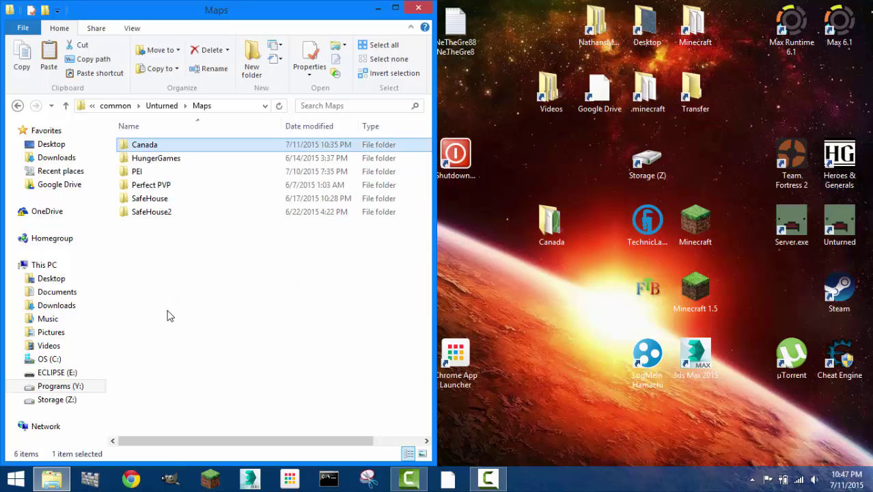
double_click(145, 144)
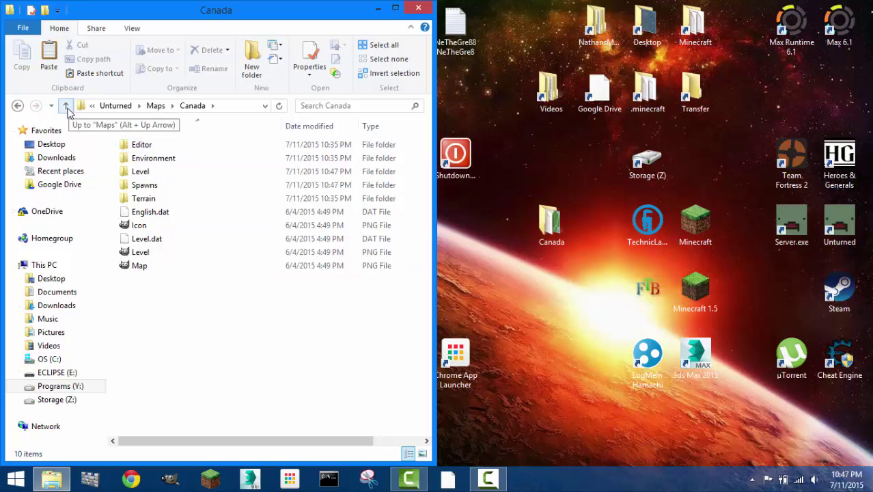
click(67, 106)
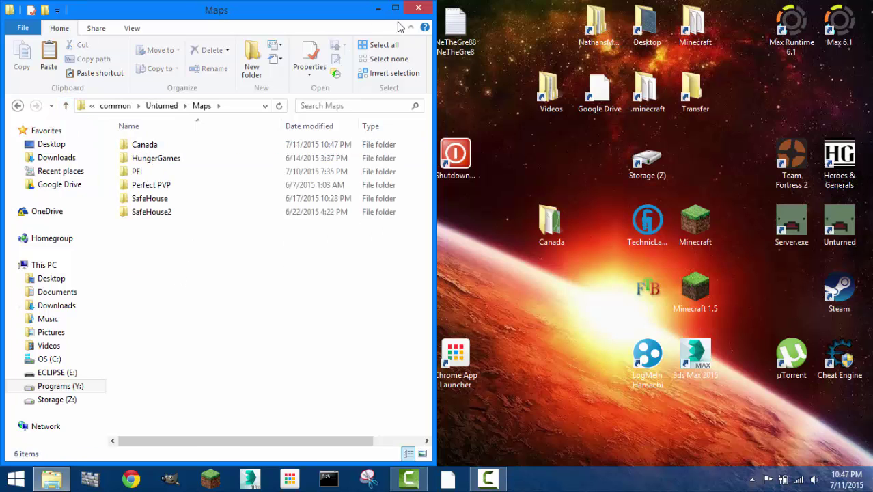
click(419, 8)
- Launch Unturned from its desktop shortcut and dismiss the Updating Unturned window
double_click(825, 240)
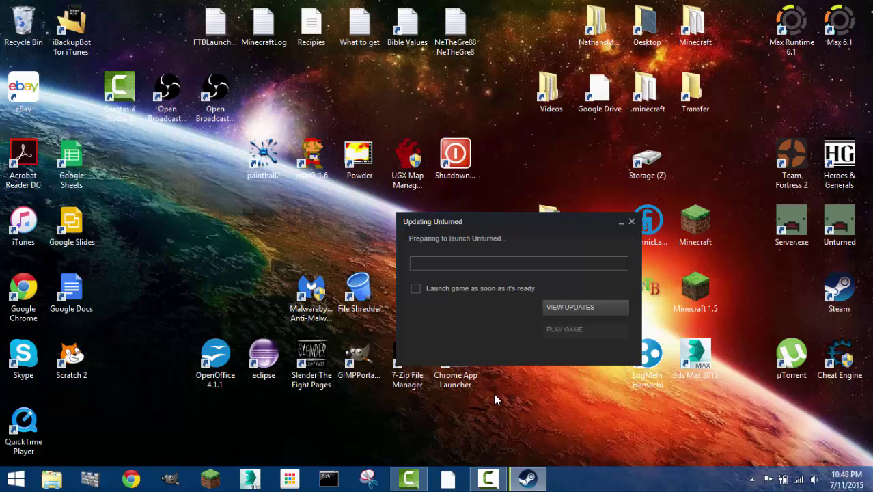
click(632, 223)
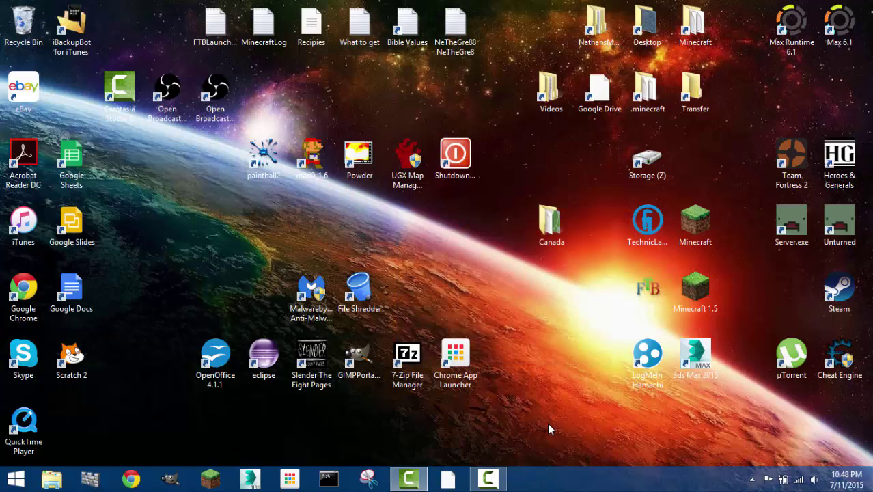